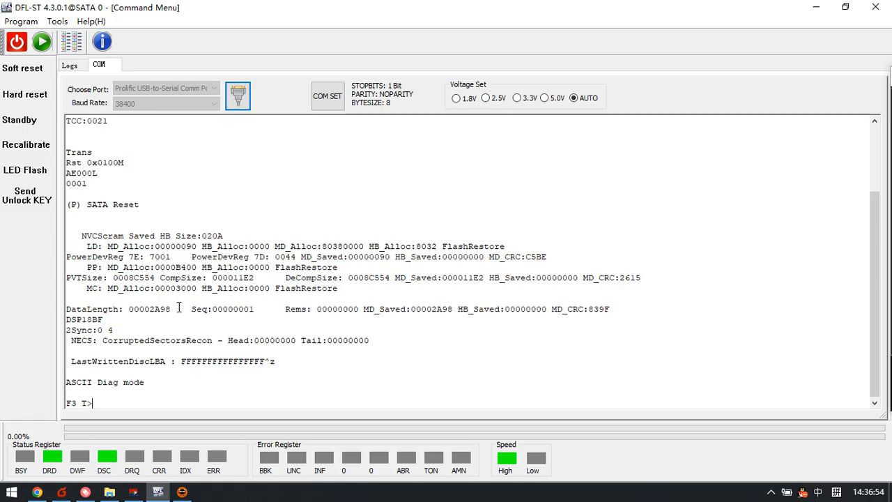
Query the drive's identification with the ^a terminal command and examine its model number and product description.
key(ctrl+a)
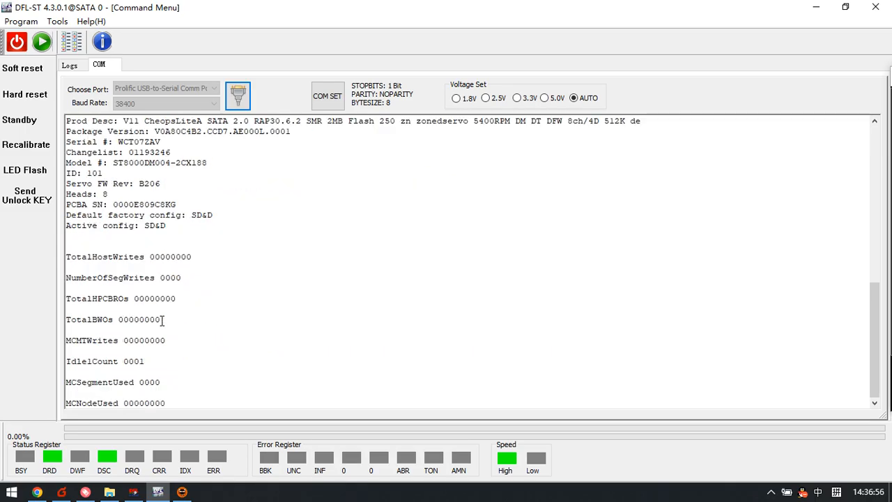
scroll(160, 319, up, 3)
drag(211, 225, 111, 227)
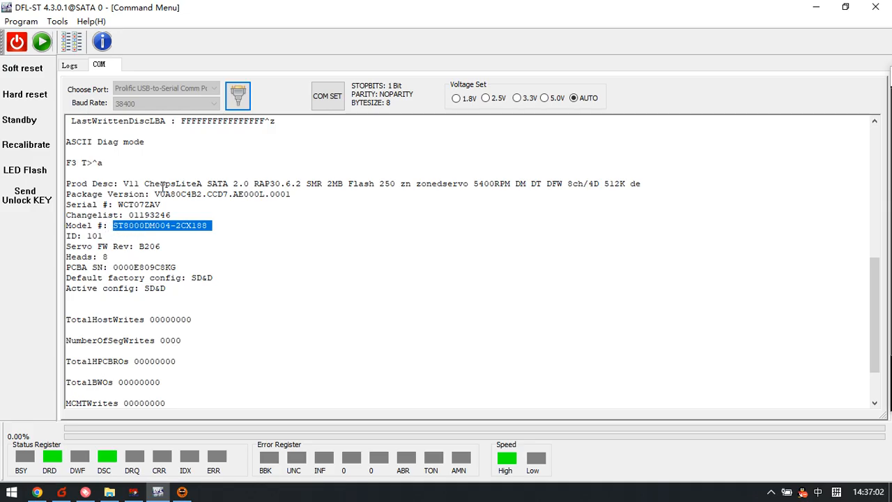
drag(154, 184, 177, 184)
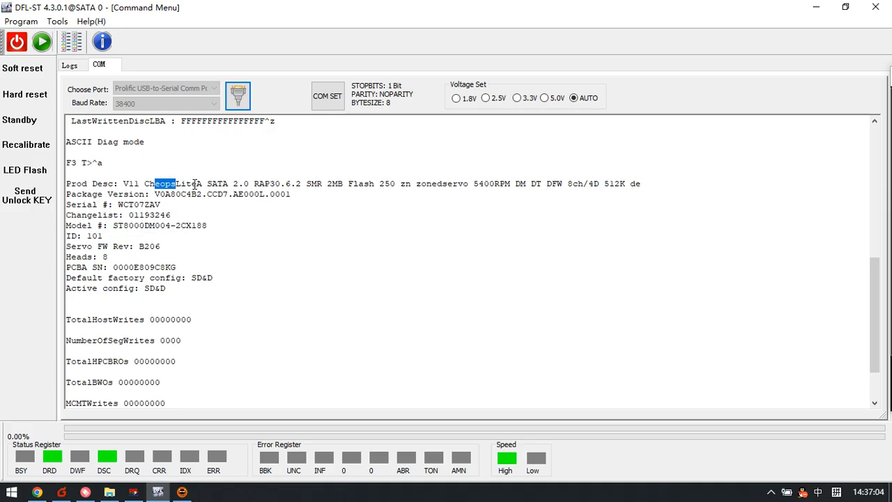
click(195, 183)
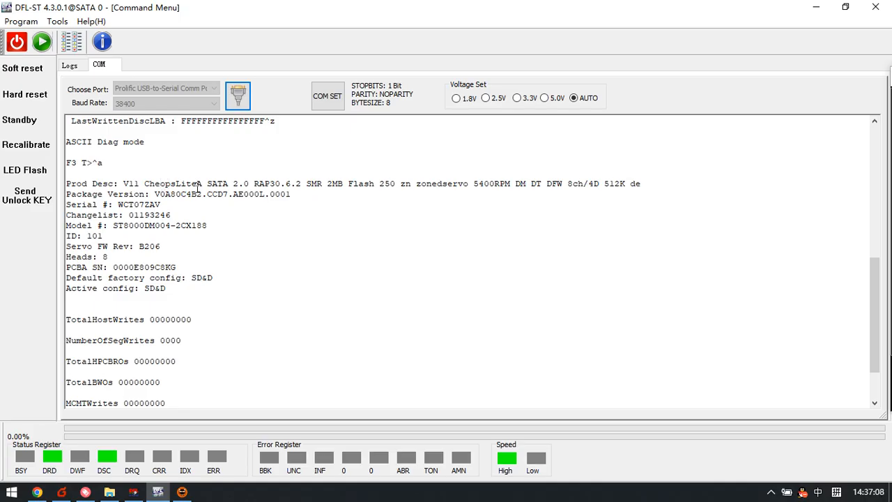
drag(197, 185, 123, 180)
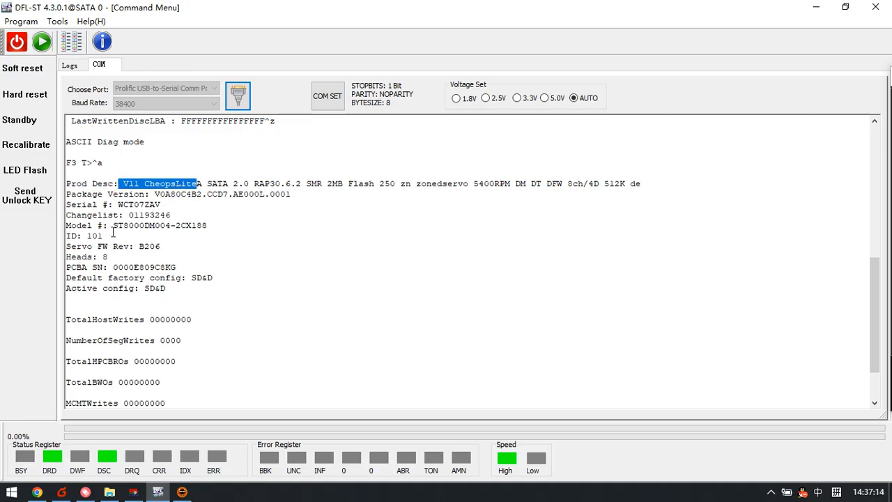
scroll(180, 338, down, 2)
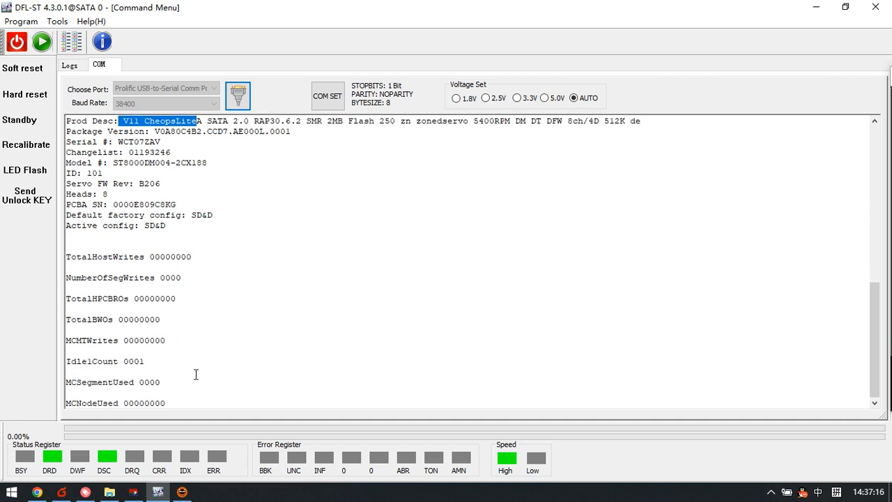
Test diagnostic port access by sending the ^z and ^l terminal commands, and review the earlier drive output.
key(ctrl+z)
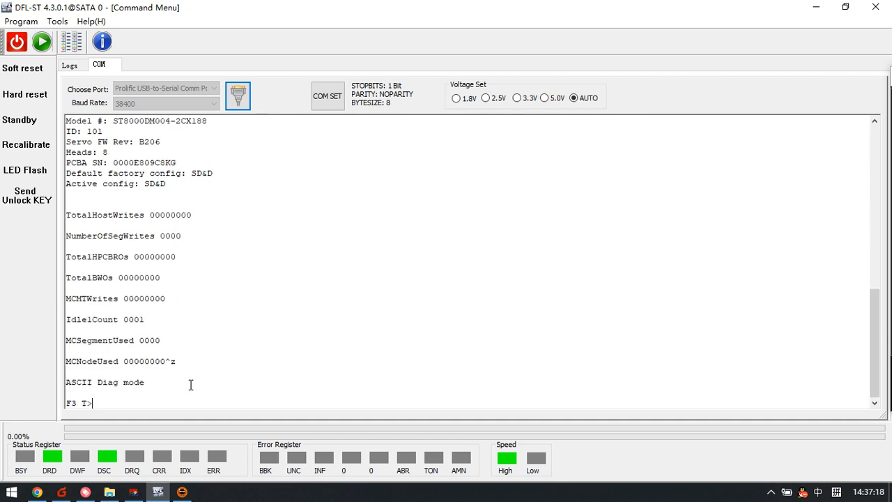
key(ctrl+l)
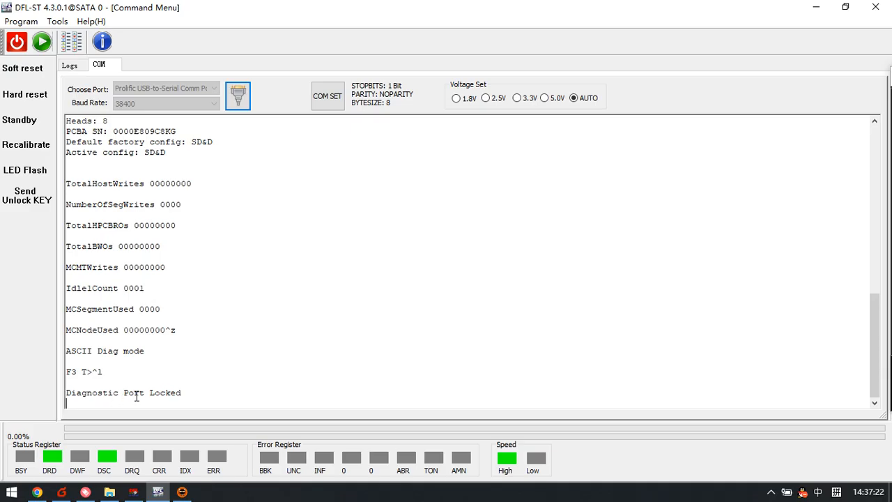
scroll(209, 345, up, 3)
scroll(195, 344, up, 1)
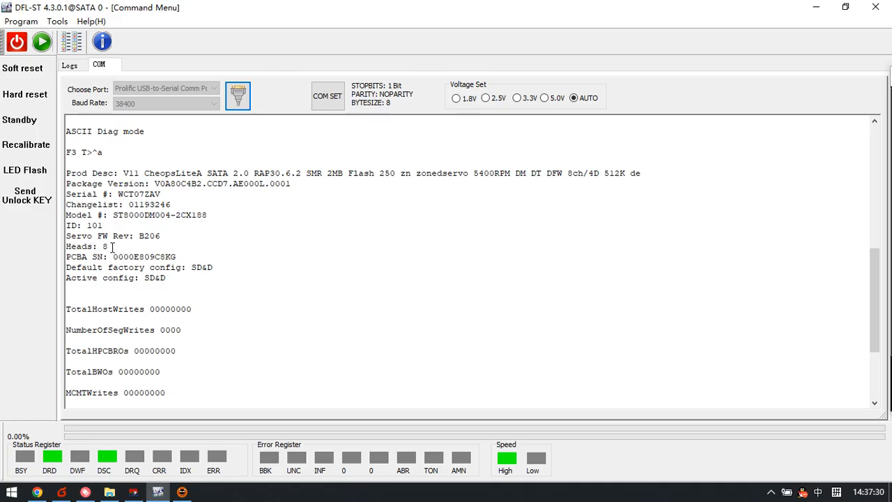
scroll(112, 276, up, 4)
Start the Barracuda F3 utility, obtain the drive's details and accept them to initialise the drive.
click(39, 67)
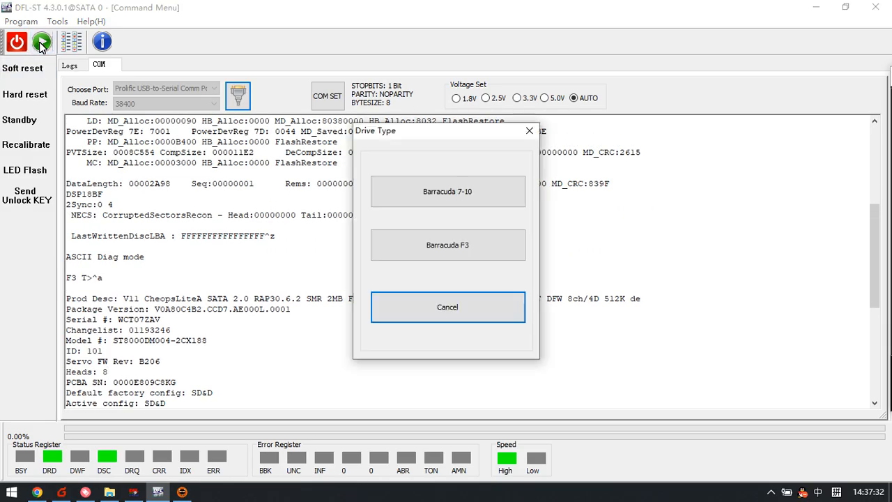
click(446, 249)
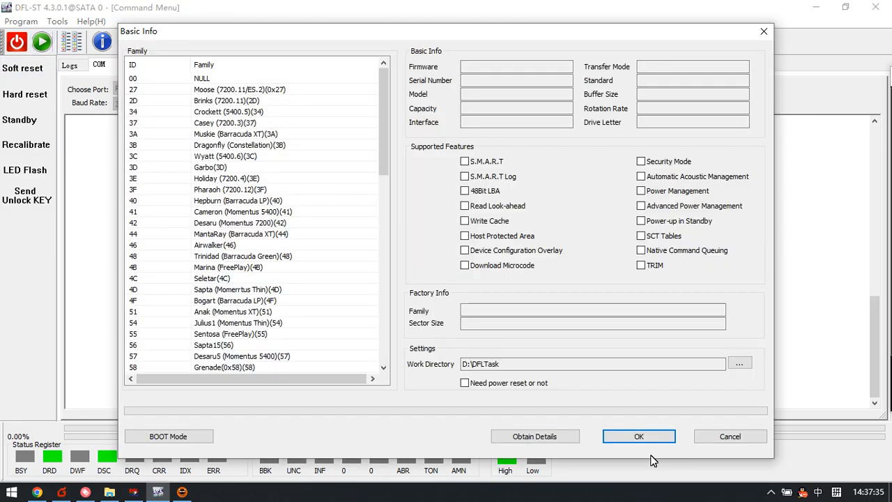
click(543, 438)
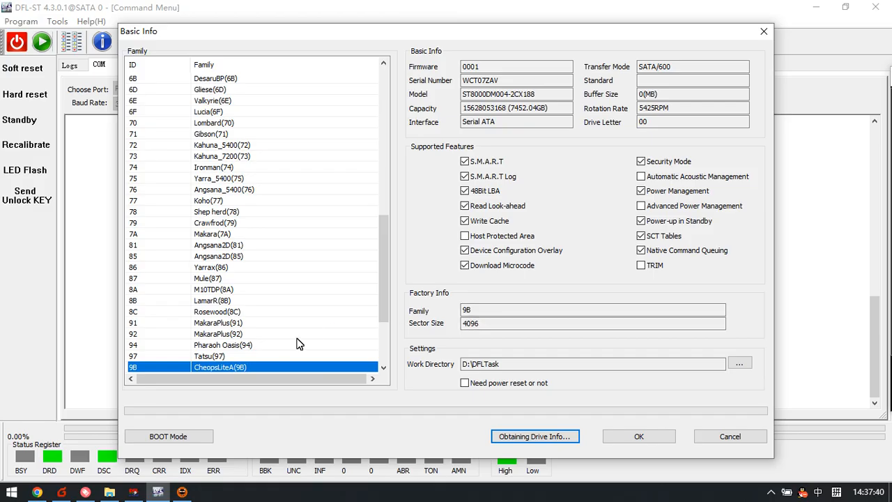
click(639, 436)
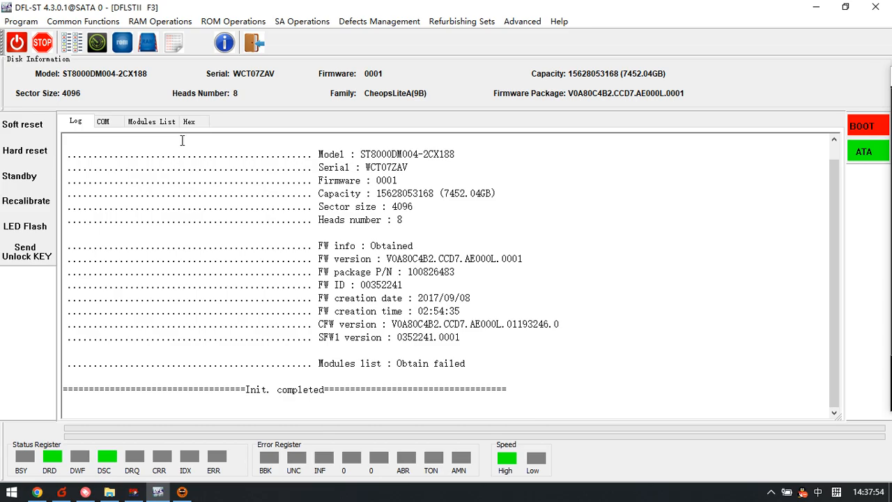
Check the modules list and the COM terminal for the initialised drive.
click(156, 122)
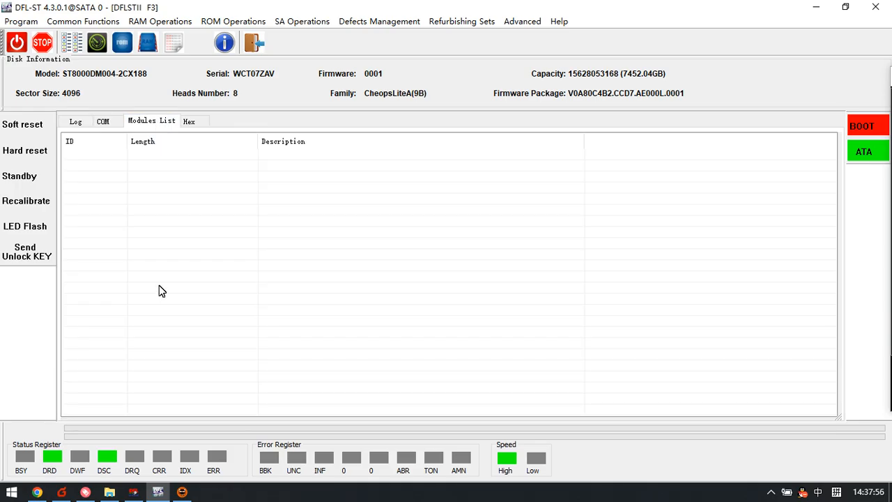
click(105, 123)
click(147, 122)
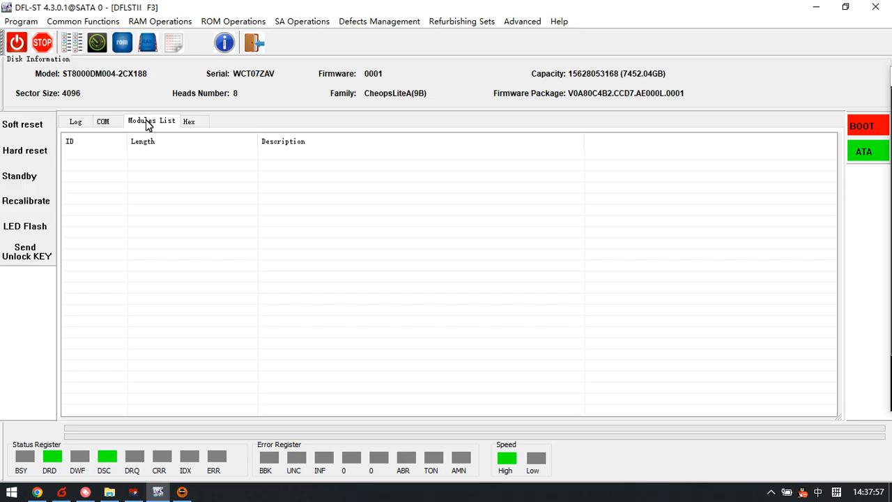
Accept the proposed work directory, read the drive's ROM by COM at 460800 baud, and review the ROM log.
click(232, 22)
click(236, 35)
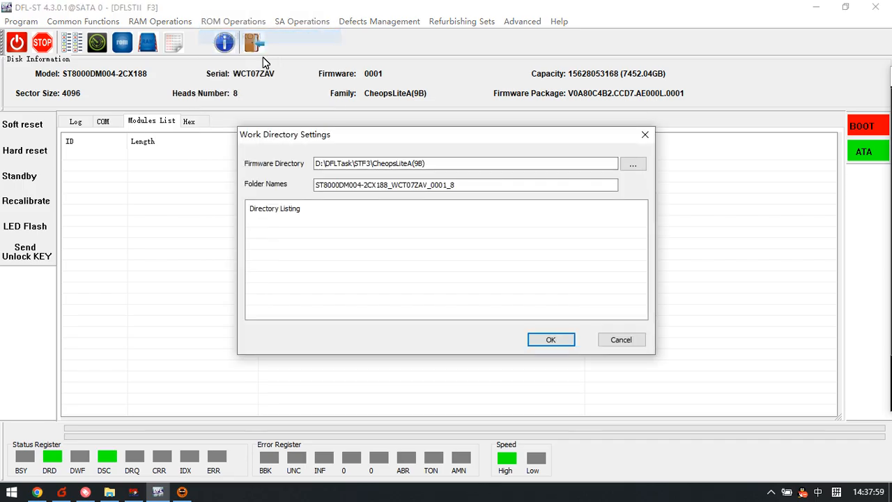
click(546, 342)
click(340, 271)
click(510, 267)
click(491, 316)
click(504, 331)
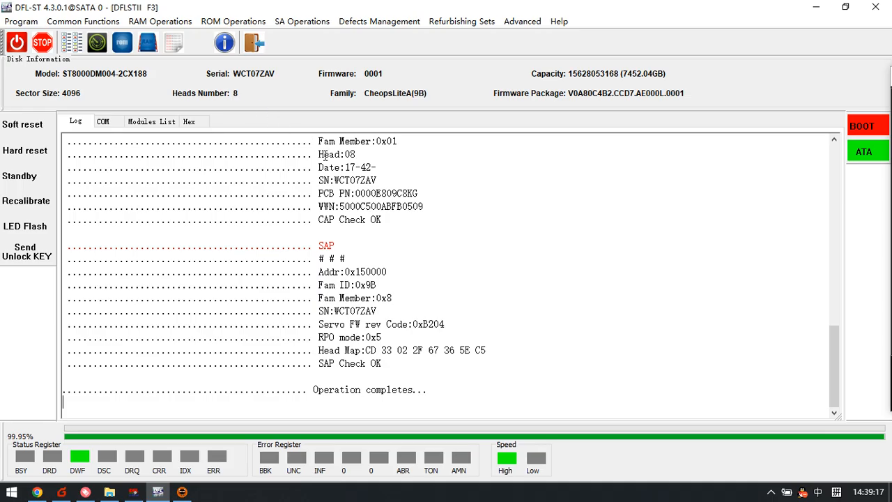
scroll(237, 211, up, 7)
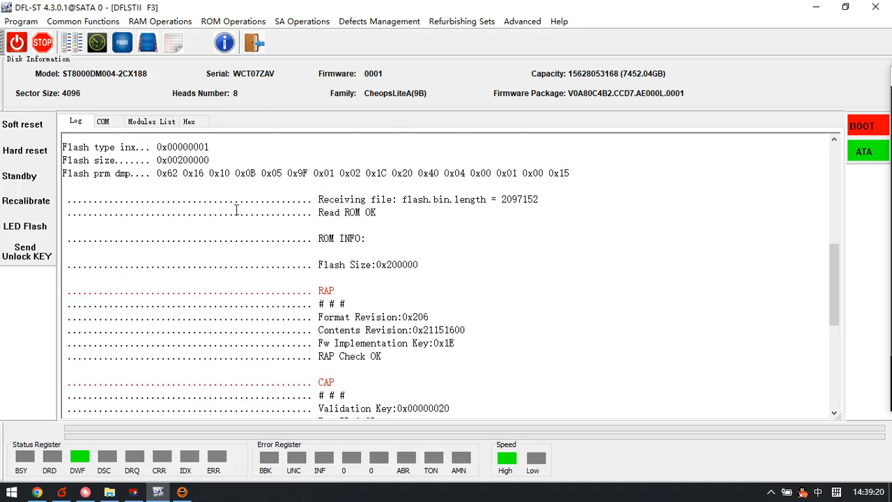
Generate an unlock ROM from the original WCT07ZAV.bin in MODE1, saving it as UnlockWCT07ZAV.bin.
click(233, 21)
mouse_move(252, 156)
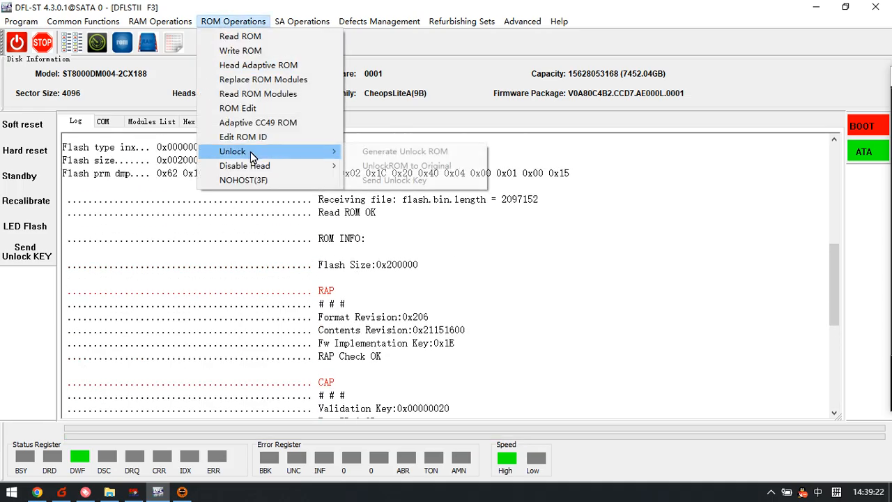
click(410, 153)
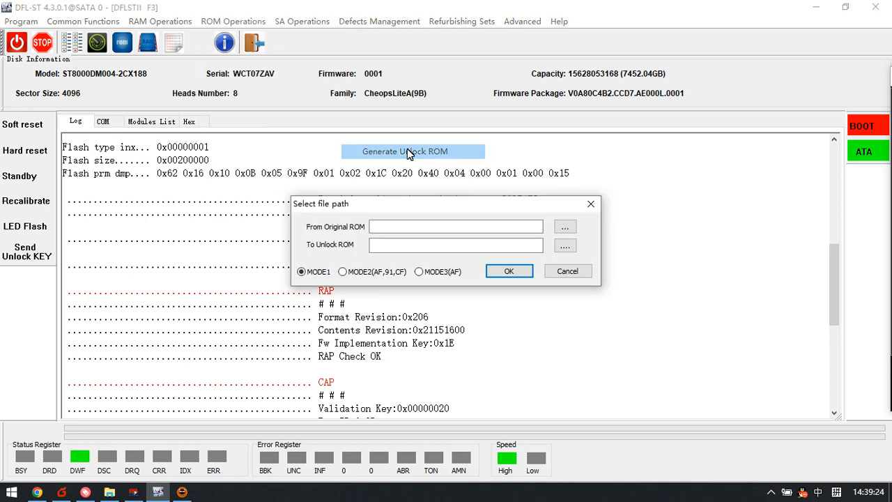
click(565, 229)
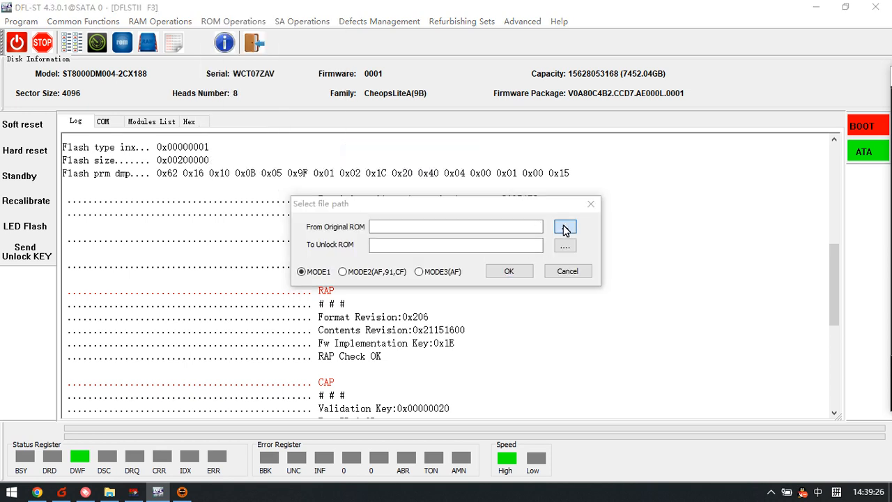
double_click(439, 167)
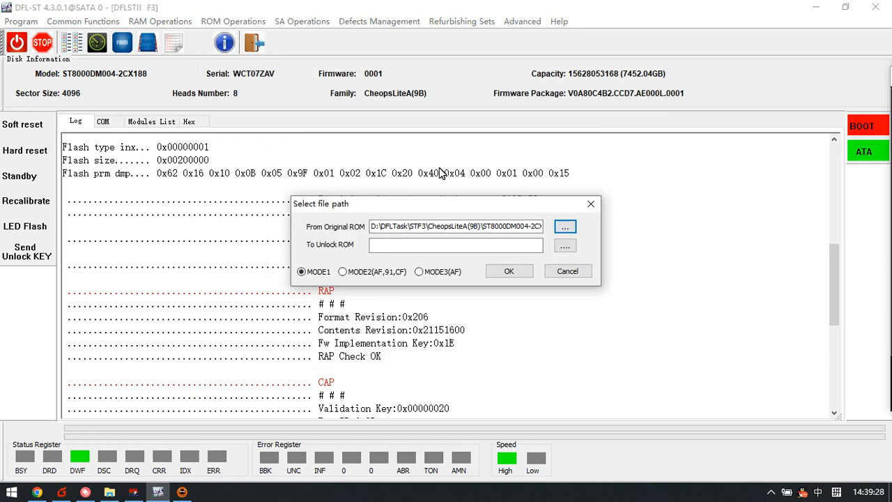
click(565, 245)
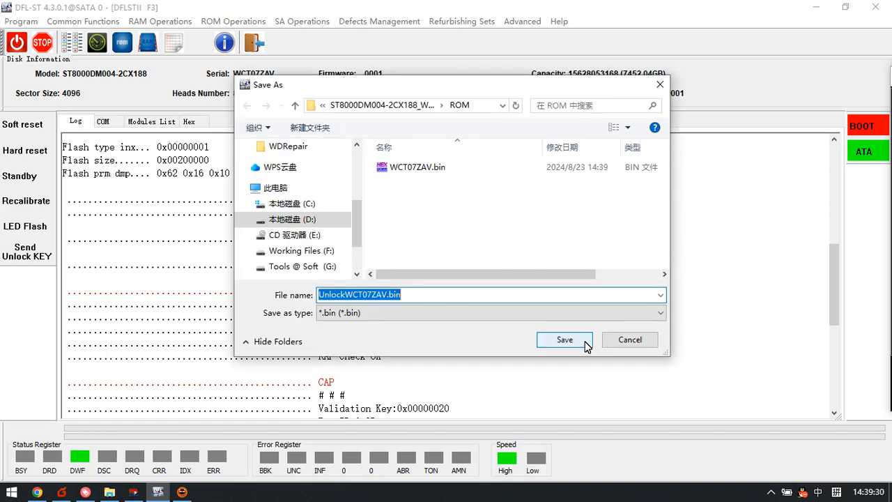
click(585, 345)
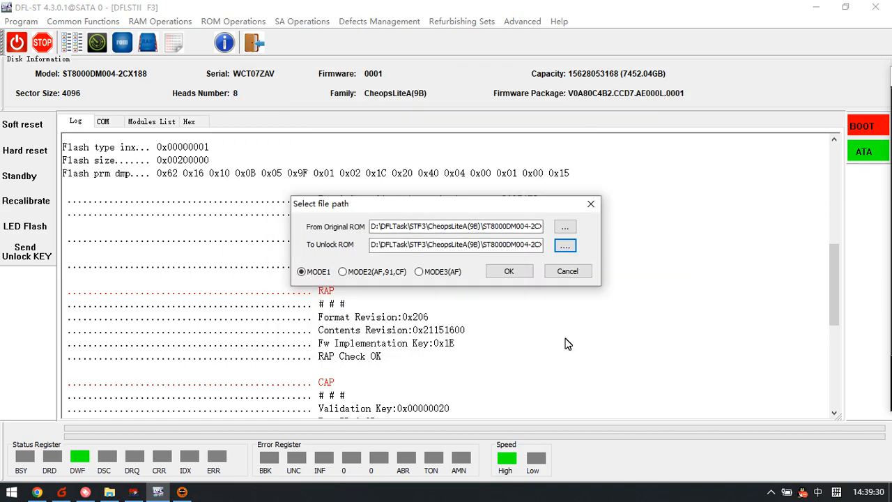
click(522, 274)
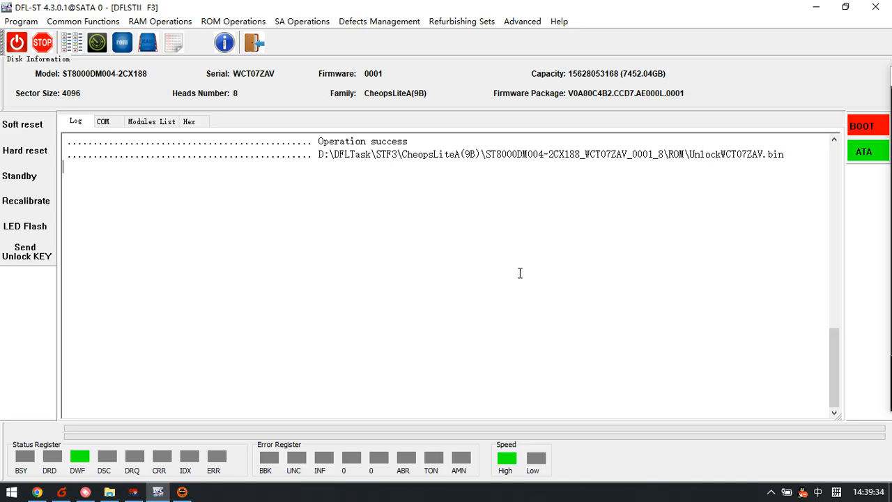
Write UnlockWCT07ZAV.bin to the drive's ROM by COM at 460800 baud with the Without Short boot option.
click(233, 21)
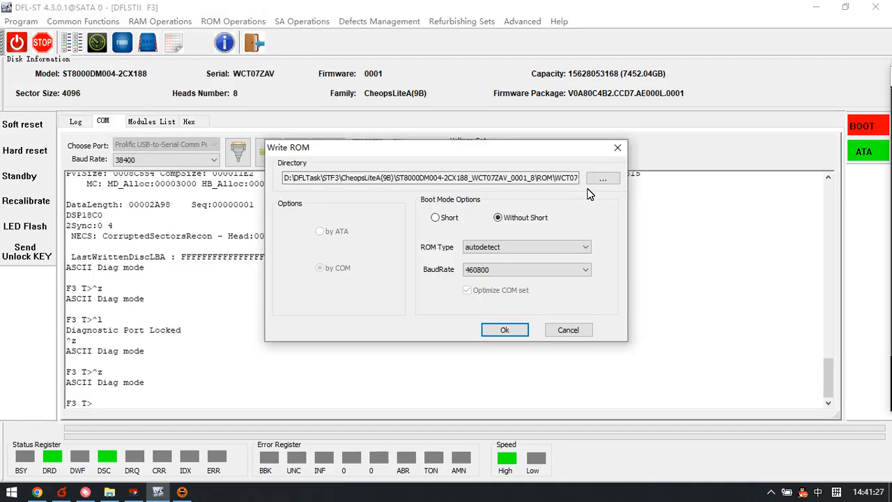
click(602, 179)
double_click(478, 235)
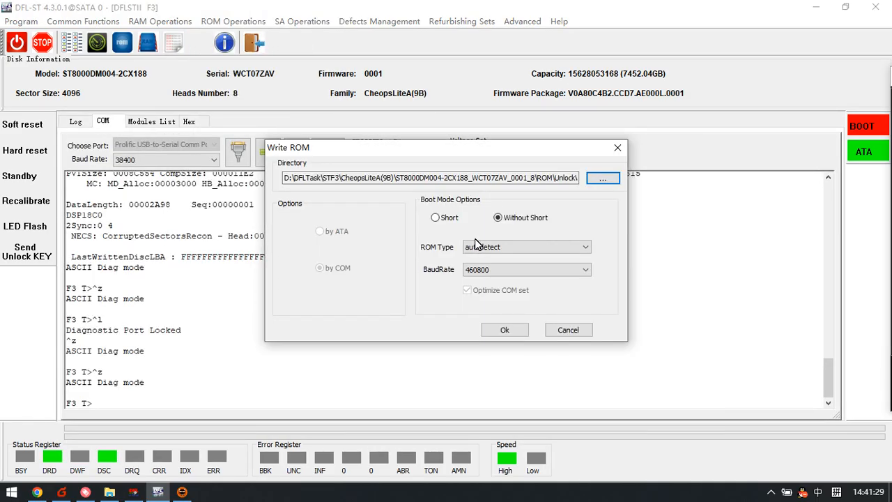
click(505, 330)
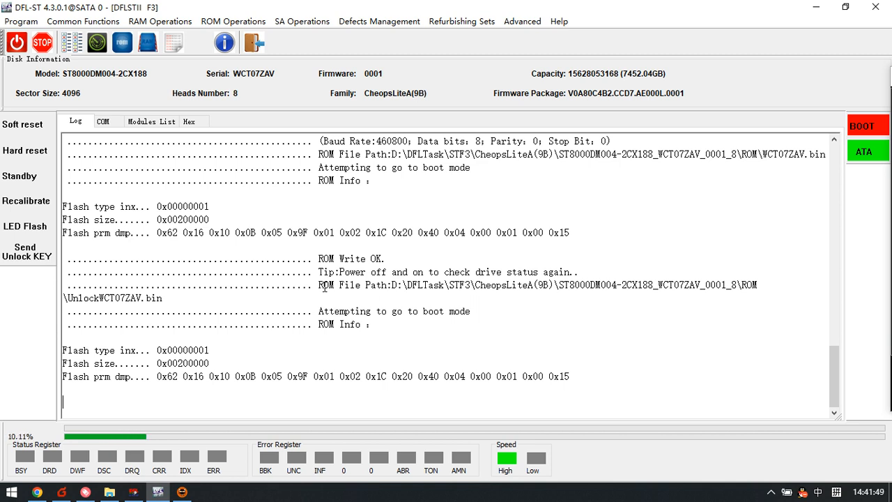
drag(317, 285, 339, 298)
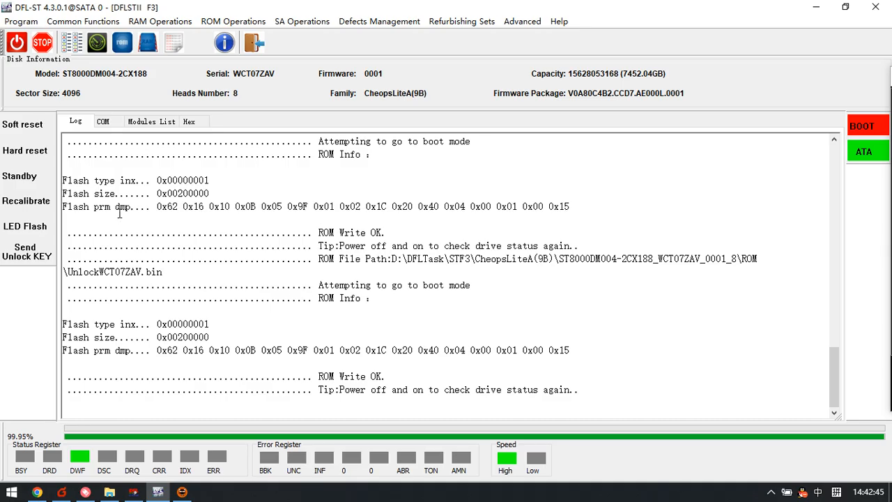
Power-cycle the drive while monitoring the COM terminal and request diagnostic mode with the ^z command.
click(103, 122)
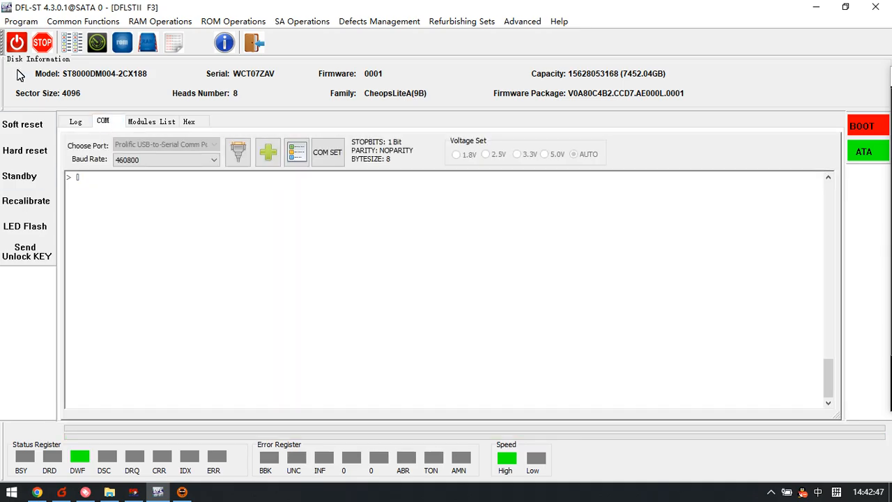
click(16, 43)
click(17, 43)
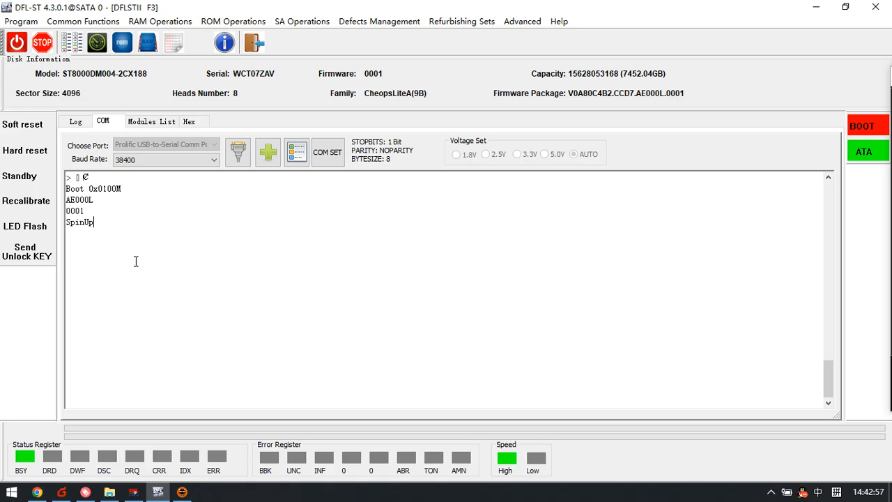
key(ctrl+z)
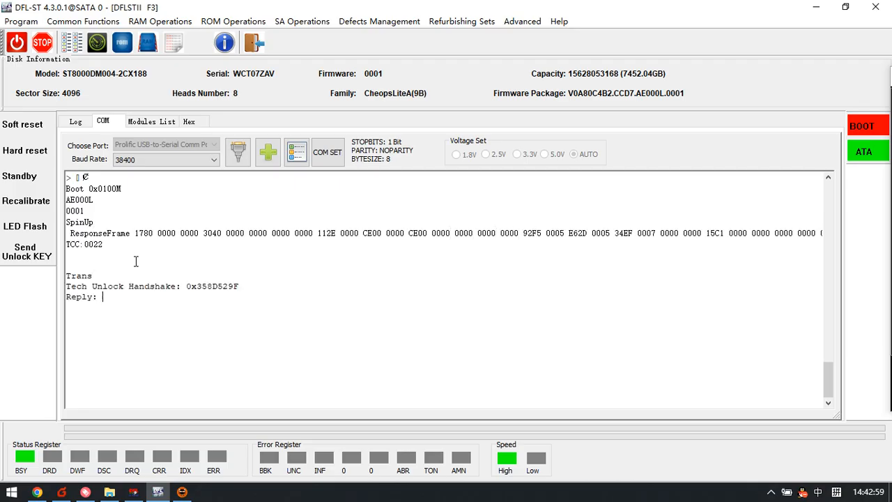
Send the unlock key to the drive and test diagnostic port access in the COM terminal.
click(42, 255)
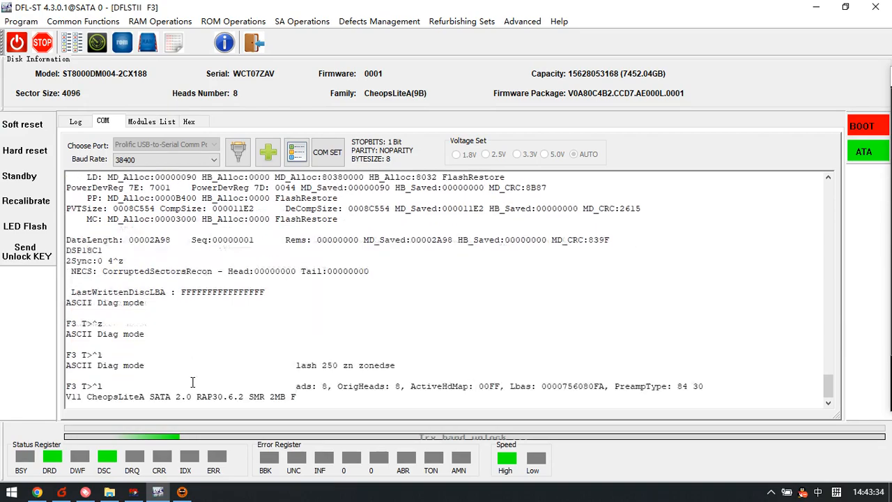
key(ctrl+z)
key(ctrl+z)
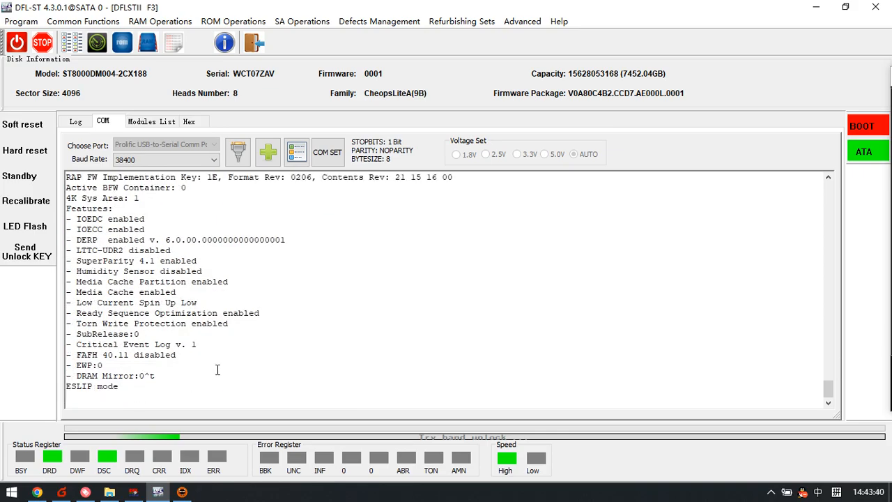
Exit the utility, restart it for Barracuda F3, obtain the drive's details again and accept them to reinitialise the drive.
click(252, 44)
click(22, 68)
click(401, 241)
click(548, 436)
click(638, 436)
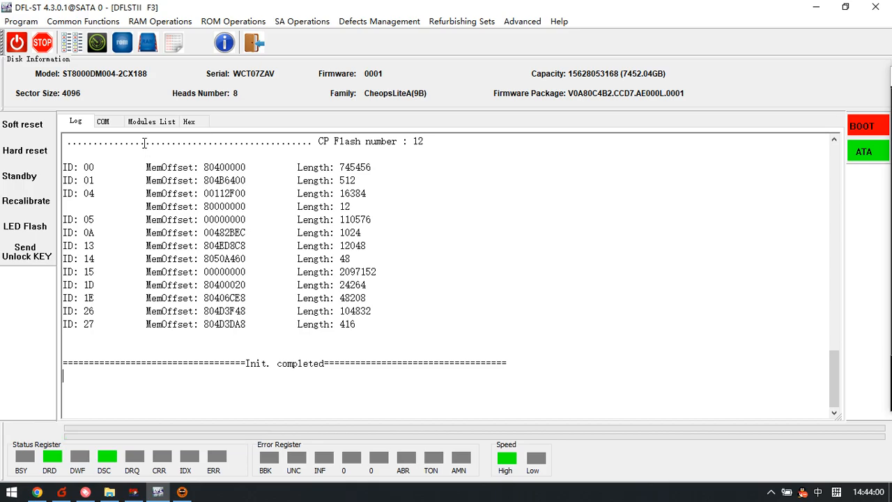
Examine the drive's firmware module list from the first module to the last.
click(156, 124)
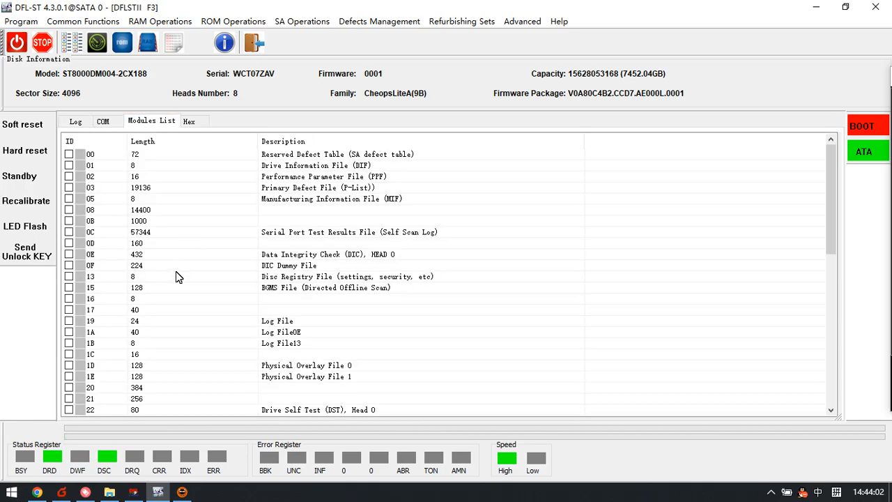
scroll(183, 261, down, 13)
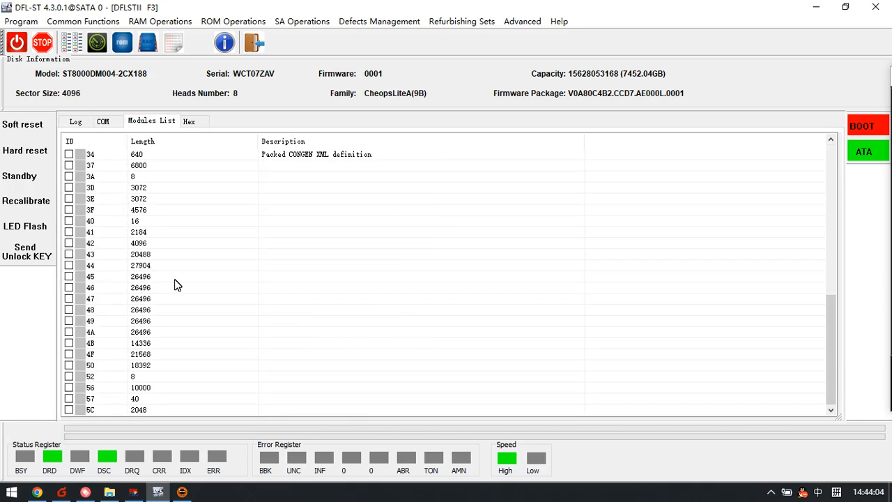
scroll(176, 284, up, 13)
Read SYS file FC375035 from the drive into the work directory, accepting the non-empty folder, and check the COM terminal output.
click(302, 21)
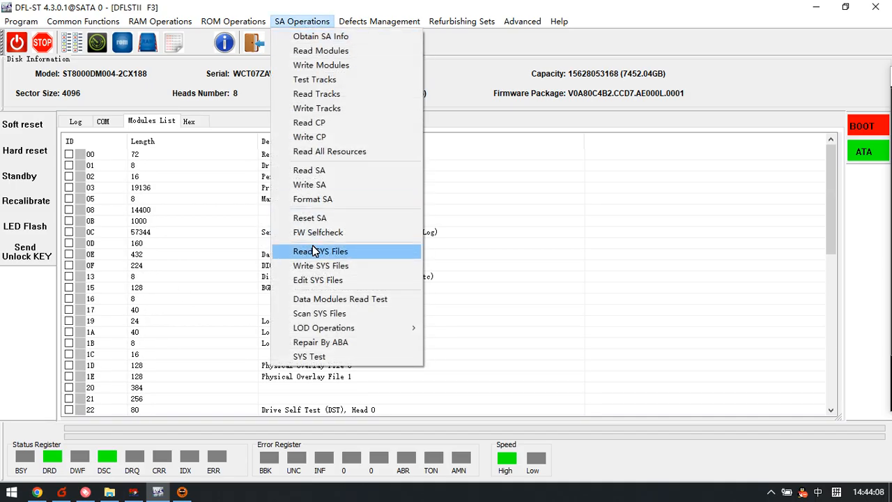
click(314, 251)
click(549, 341)
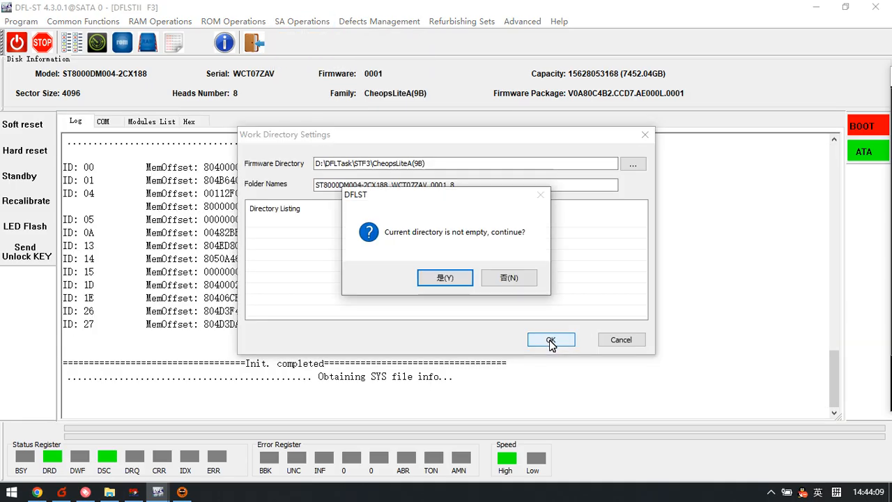
click(462, 283)
click(406, 277)
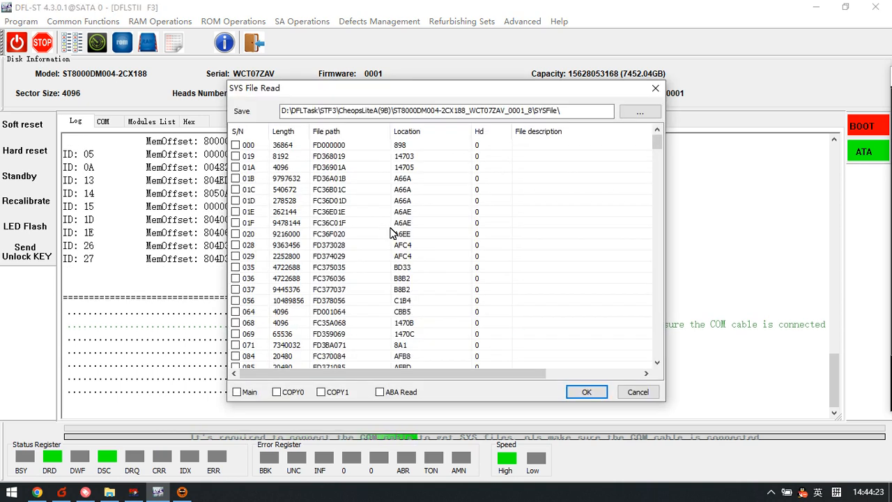
click(237, 245)
click(237, 245)
click(586, 392)
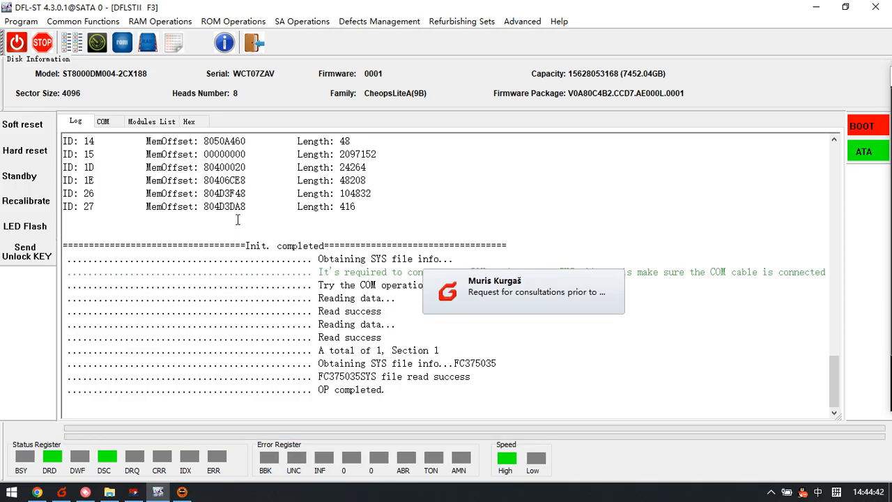
click(103, 122)
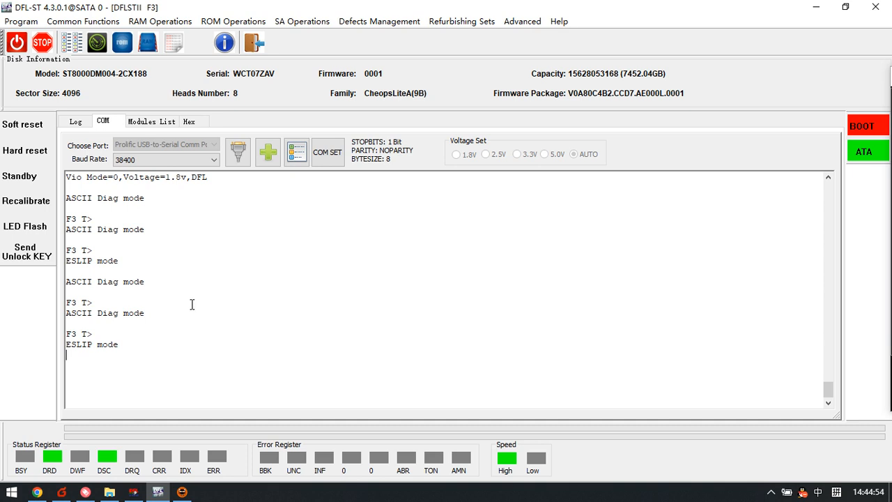
Switch to DFL cPanel, launch the DDP module DFL-DE on SATA 0, and place it in a smaller window over the Seagate utility.
click(134, 492)
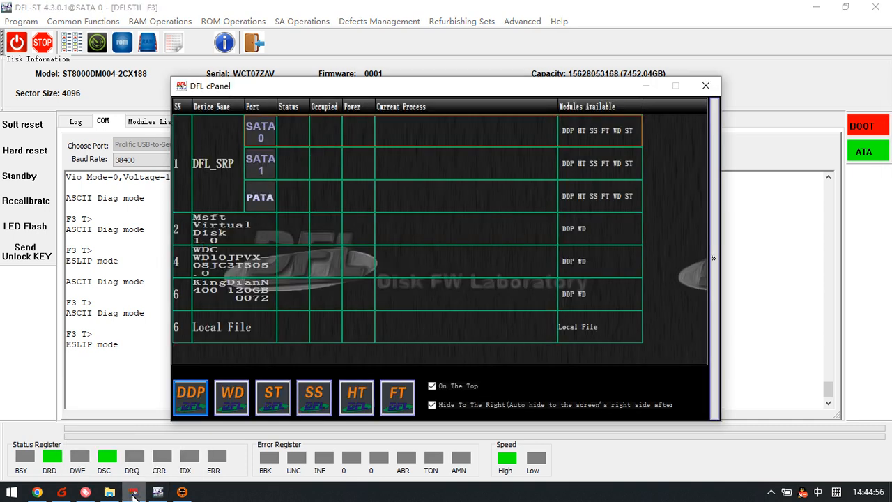
click(188, 410)
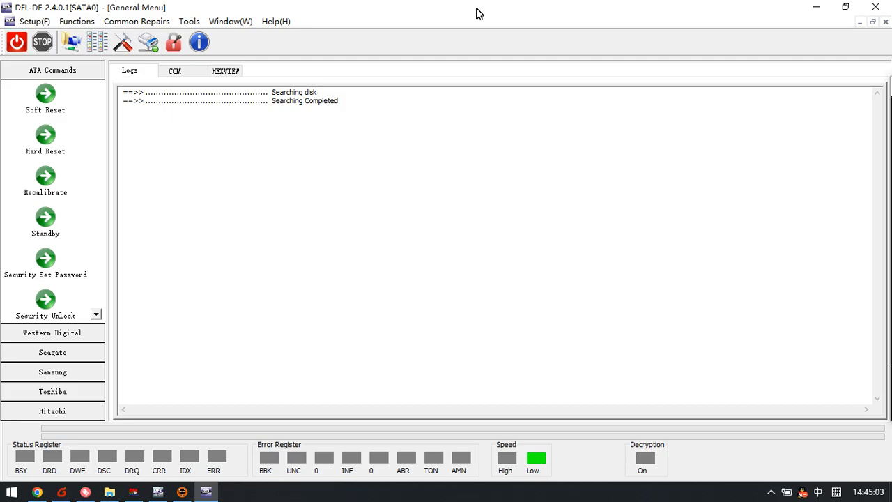
double_click(478, 14)
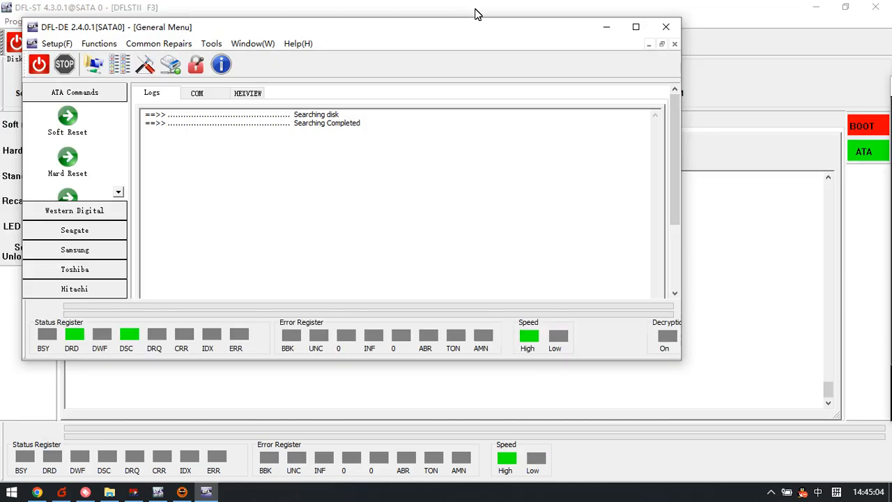
drag(217, 28, 266, 82)
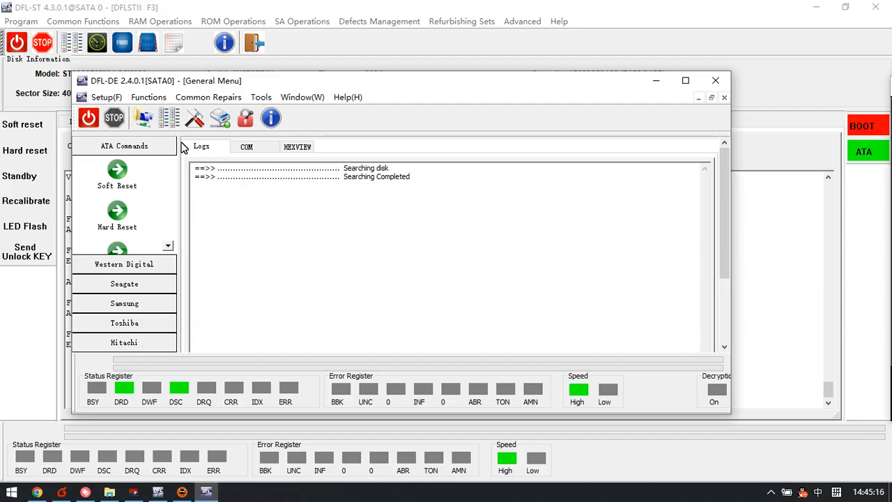
Create a new data extraction project for the ST8000DM004-2CX188 drive with the default settings, keeping it in the smaller window.
click(143, 117)
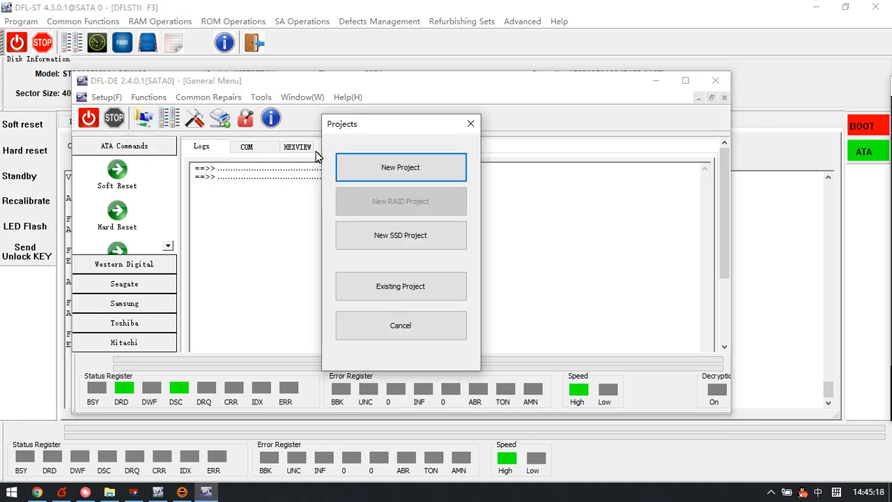
click(390, 174)
click(599, 396)
click(601, 396)
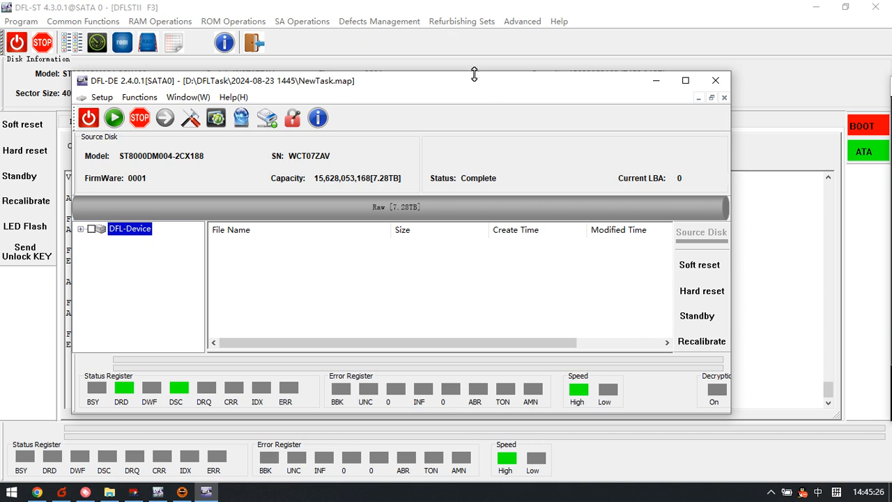
double_click(495, 85)
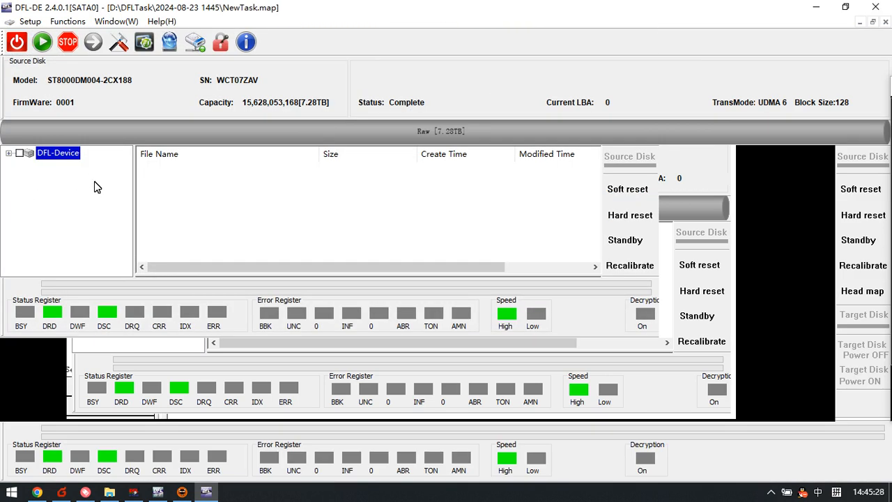
click(845, 7)
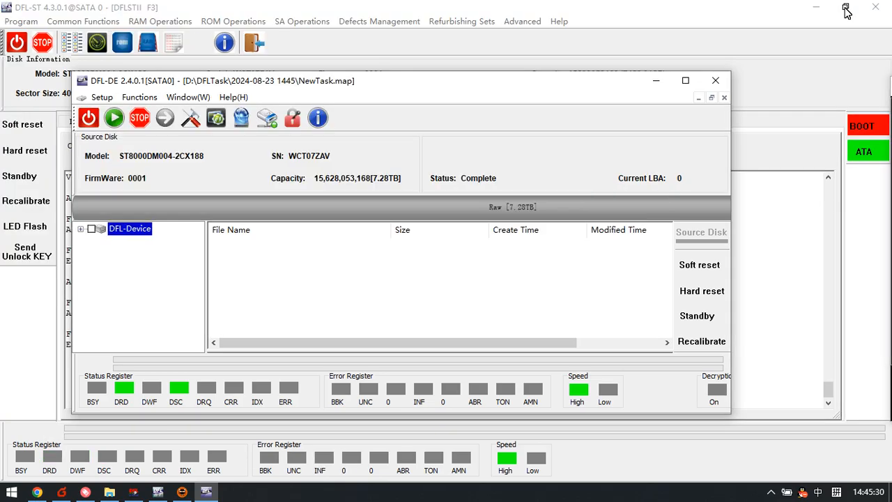
Run a brief forward, by-sector lost-partition scan of DFL-Device from LBA 0, stop it, and reveal the drive information behind the project window.
right_click(141, 231)
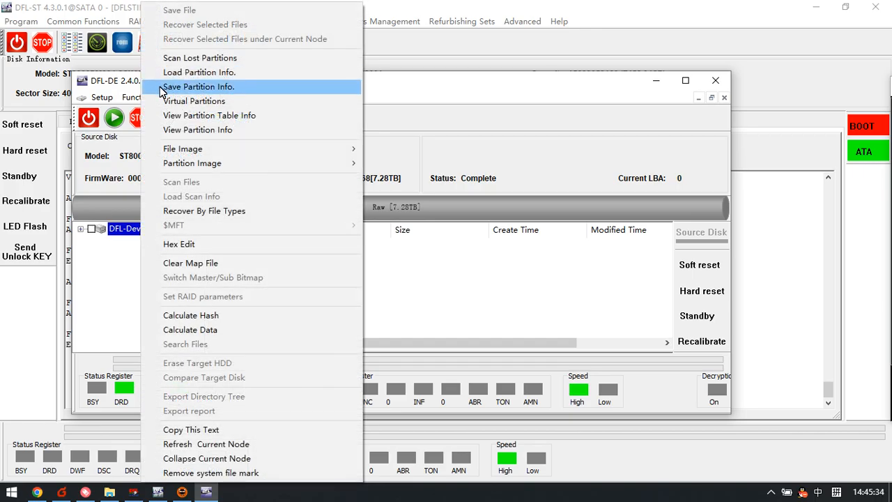
click(211, 59)
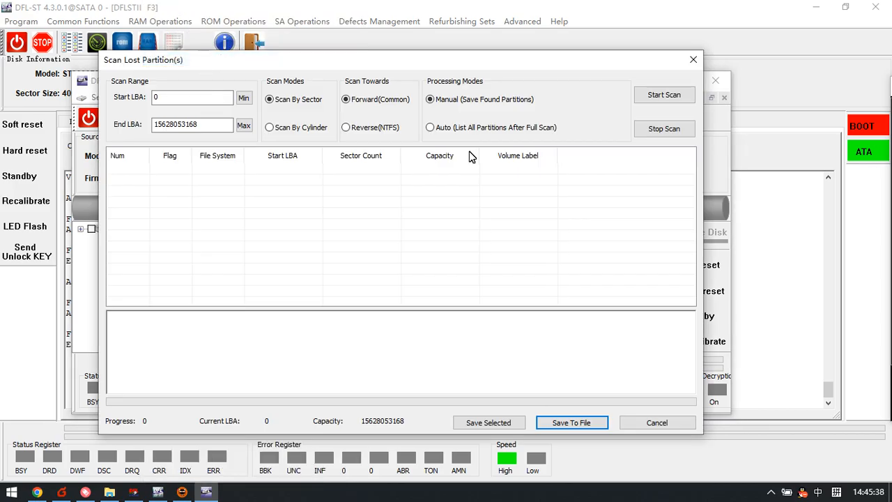
click(664, 95)
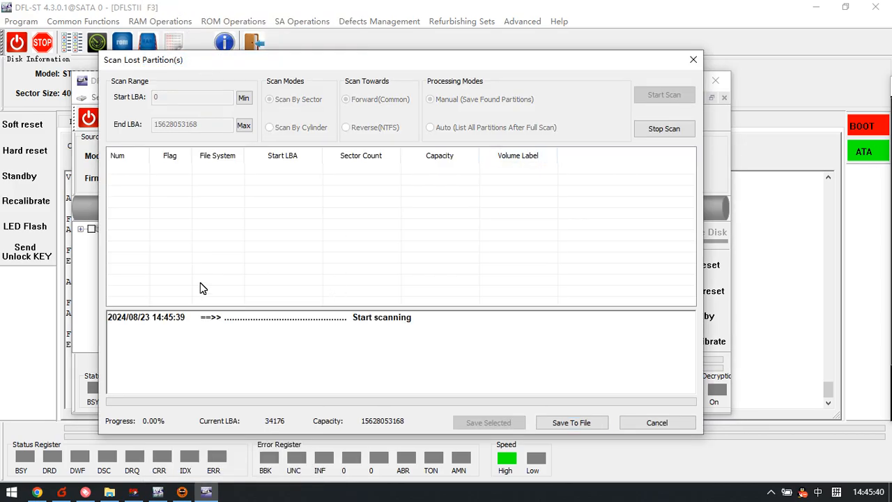
click(659, 129)
click(693, 59)
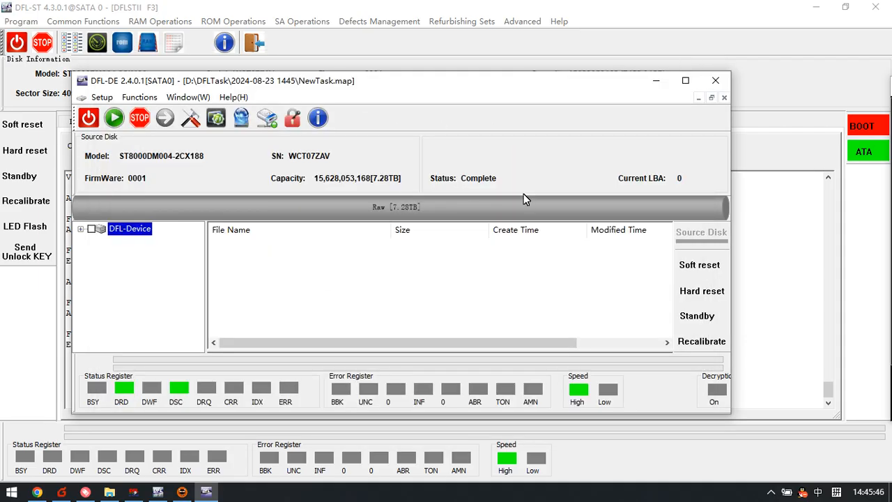
drag(435, 88, 487, 123)
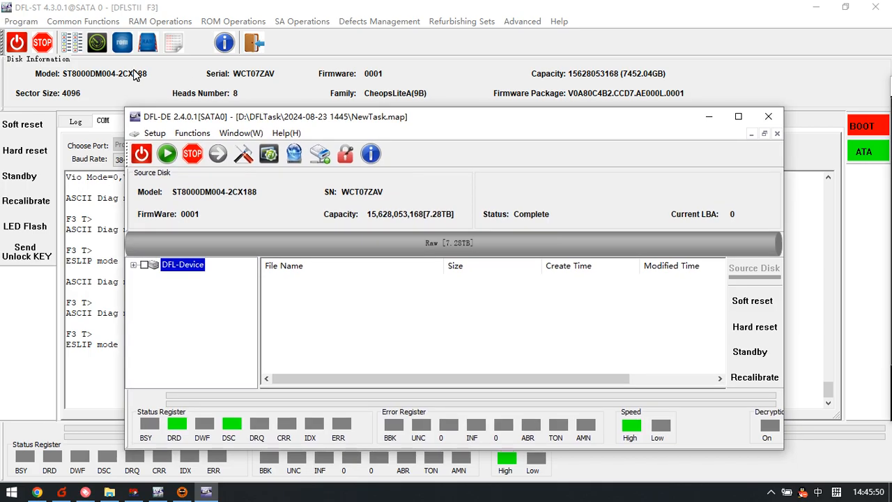